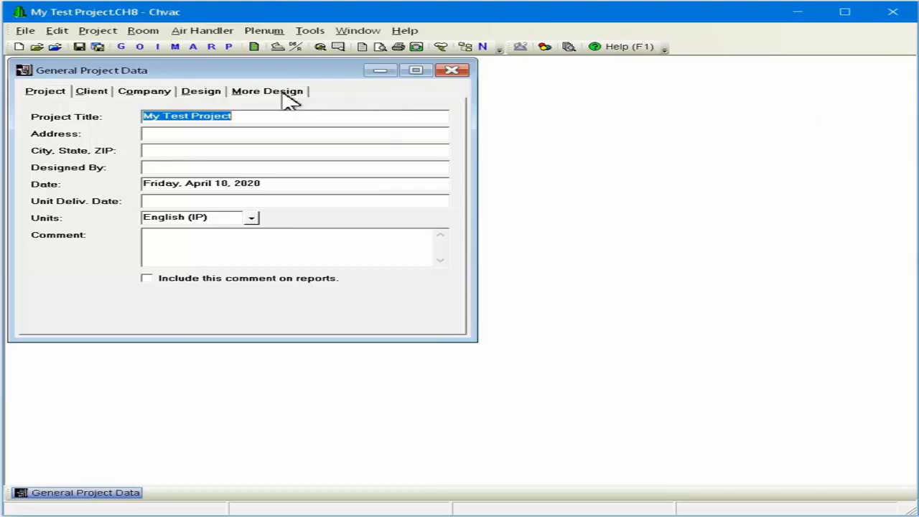
Review the Cooling Calculation Method setting and its available options in the project's additional design data
click(287, 98)
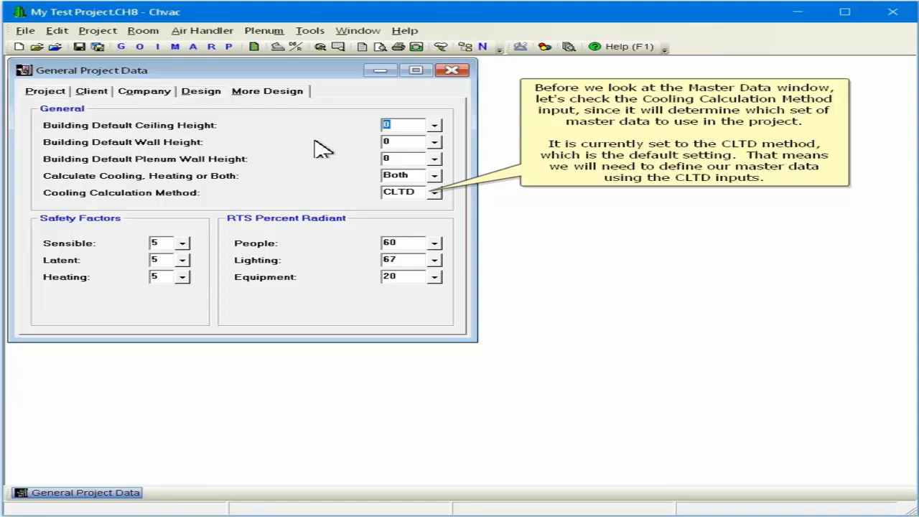
click(434, 194)
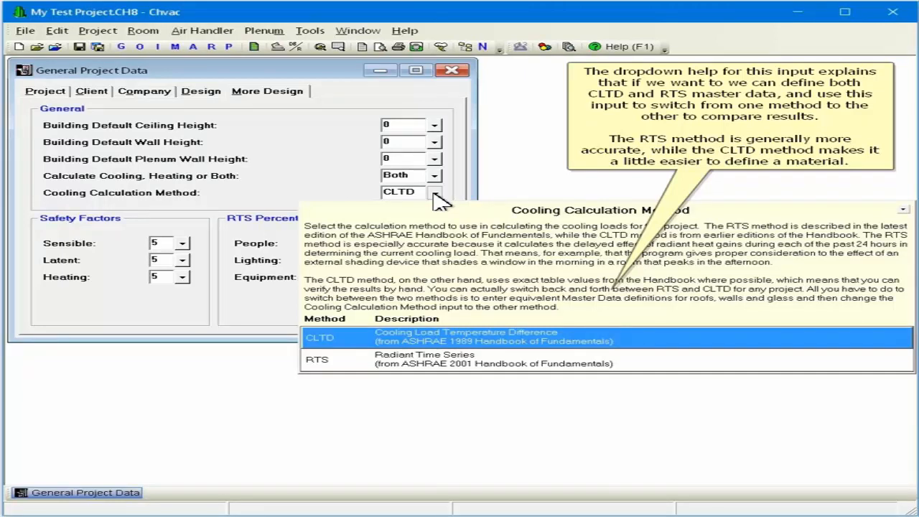
click(436, 193)
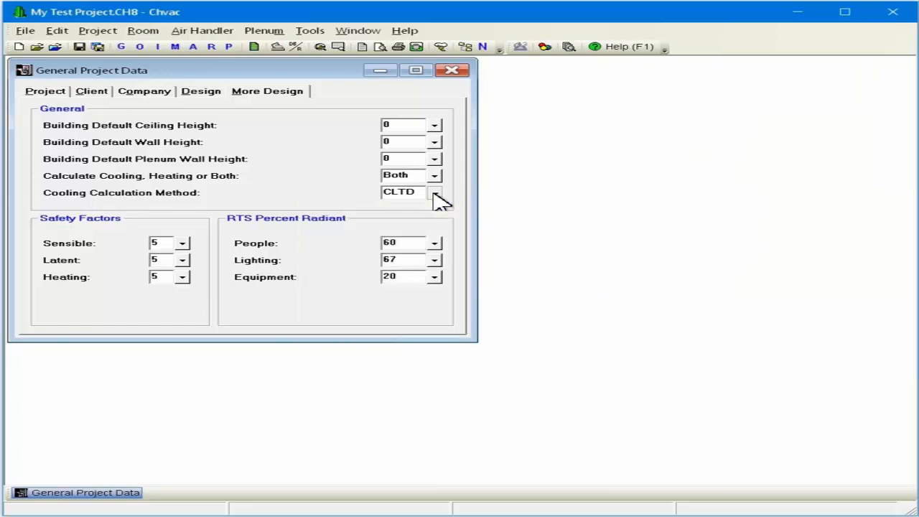
Open the master data and look through the wall, glass, partition and shading definitions, finishing on the roof definitions
click(175, 48)
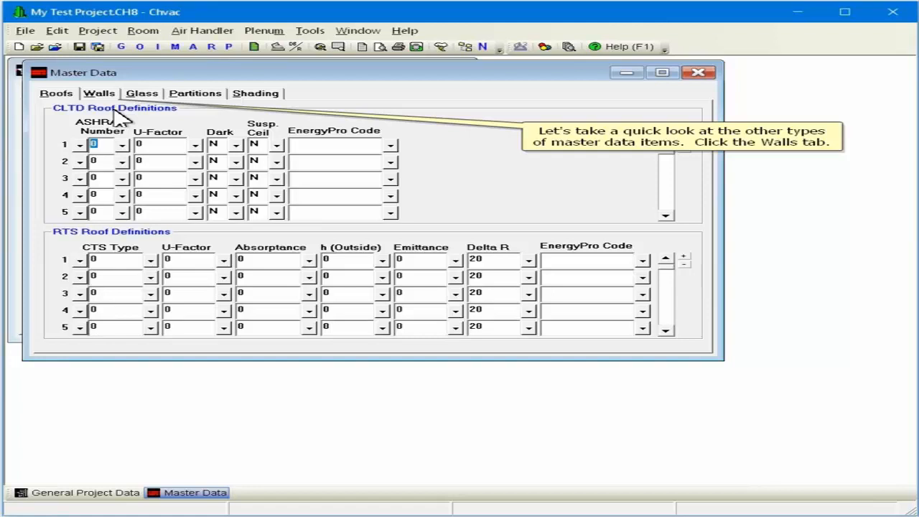
click(99, 94)
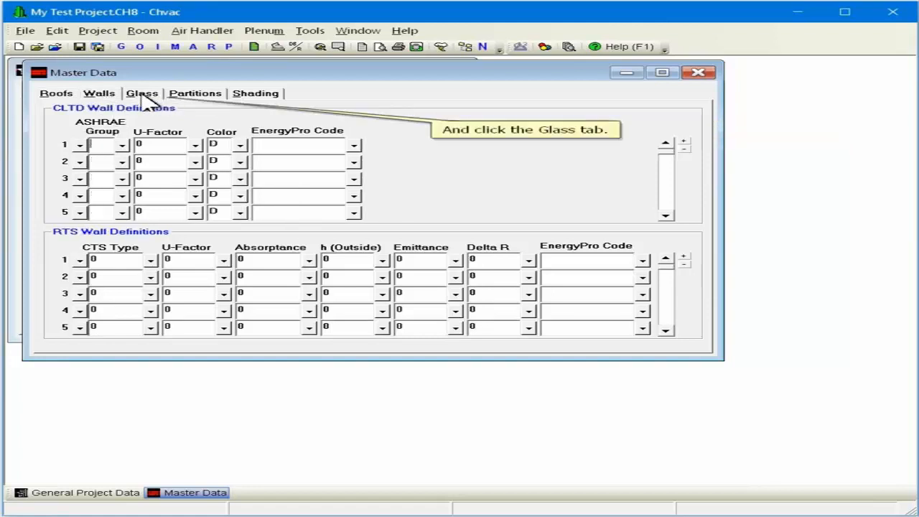
click(142, 97)
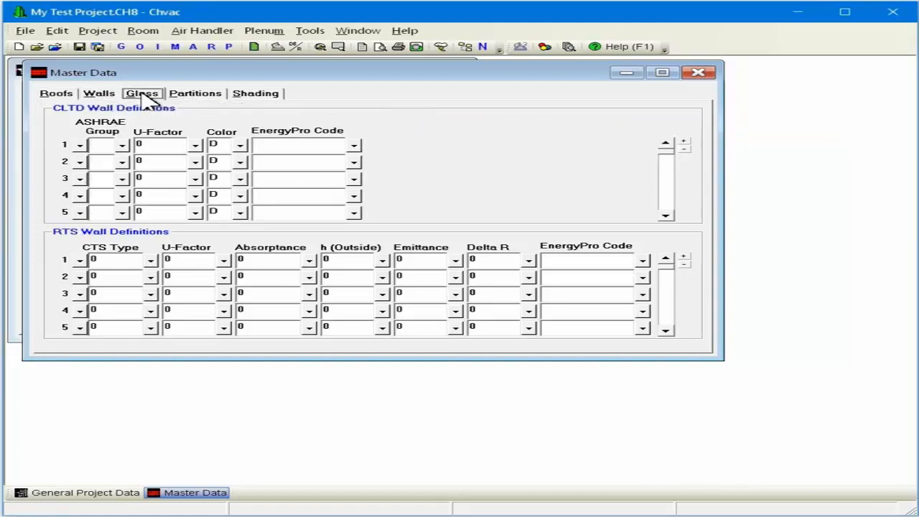
click(207, 100)
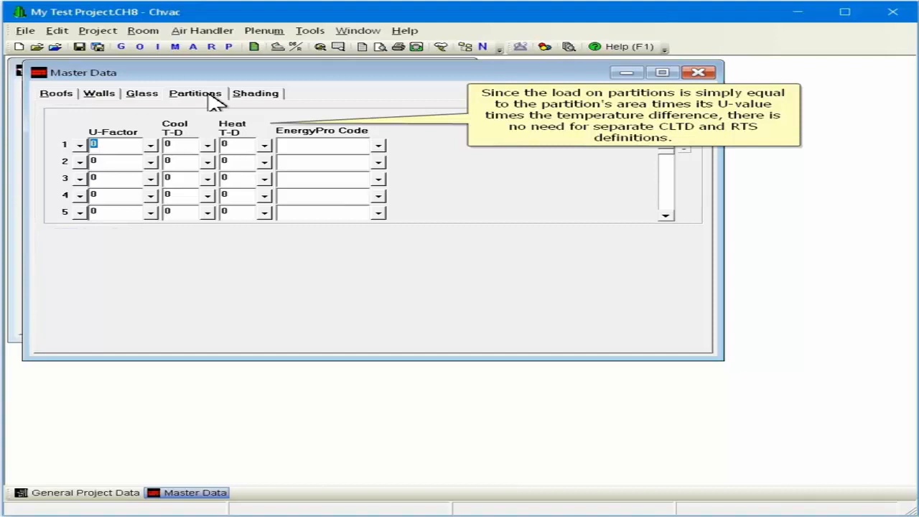
click(257, 98)
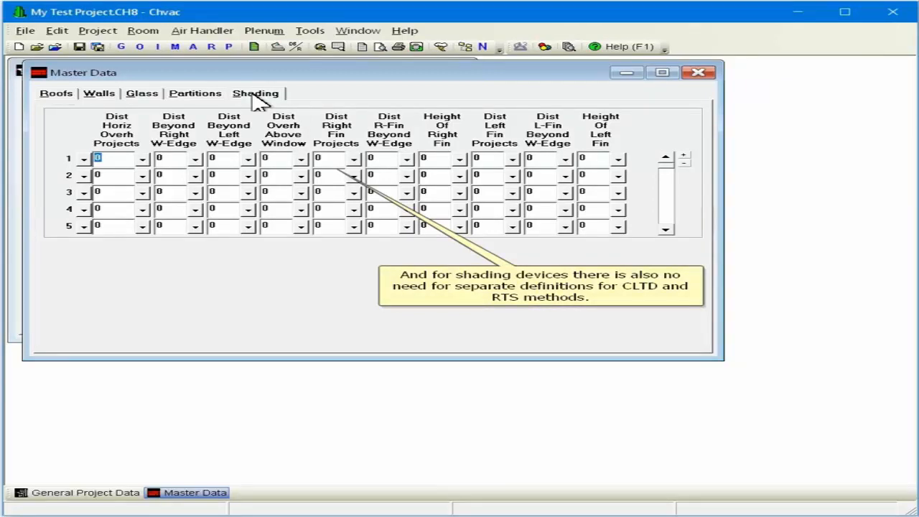
click(61, 95)
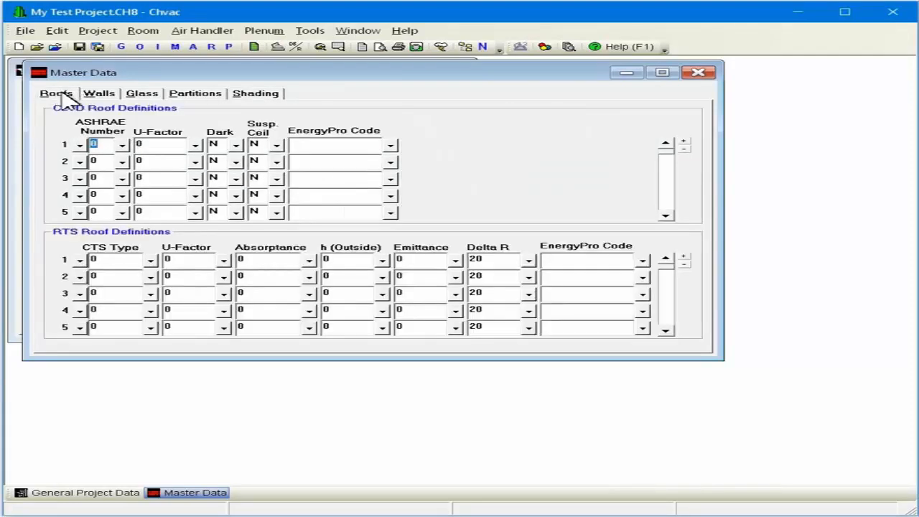
Examine the input help for the first CLTD roof's ASHRAE number, U-factor, dark color and suspended ceiling
click(122, 145)
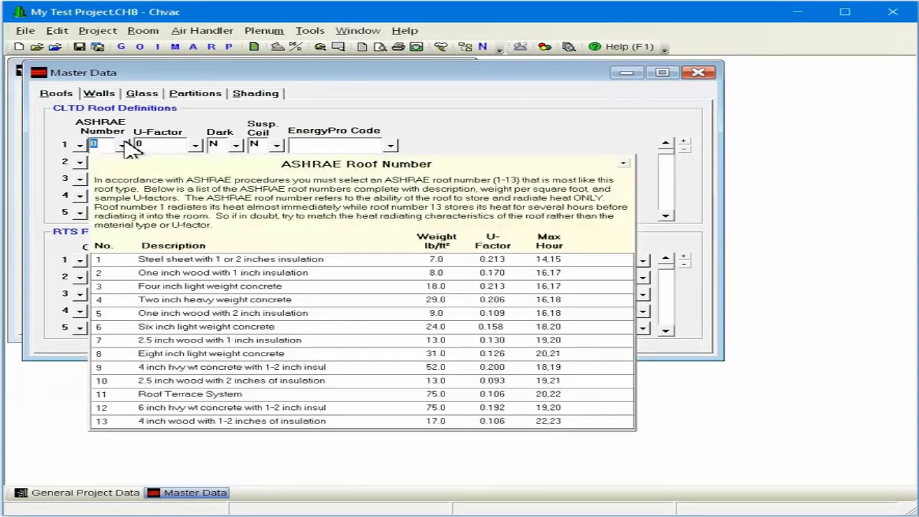
click(124, 145)
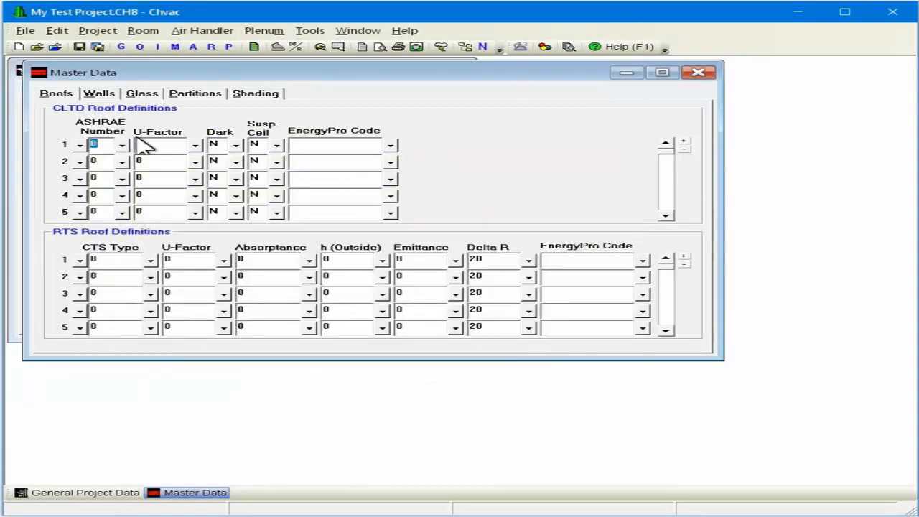
click(195, 147)
click(197, 147)
click(235, 146)
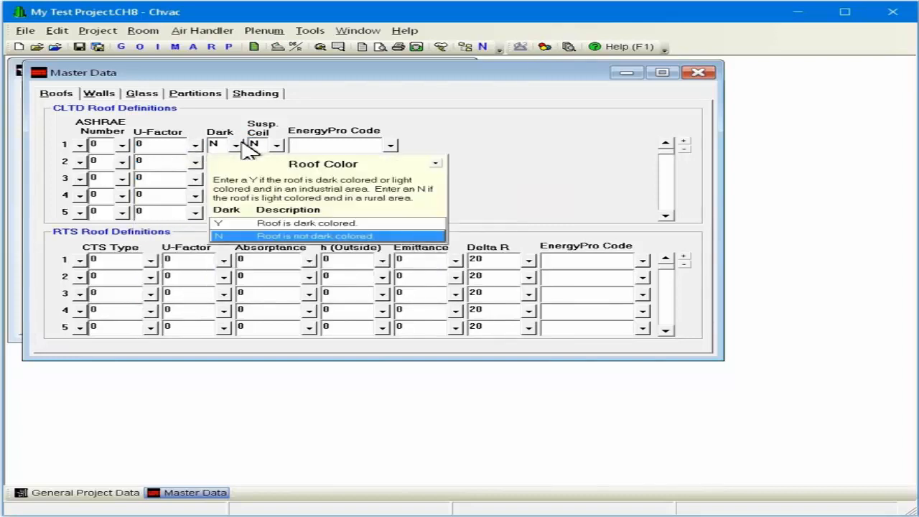
click(236, 146)
click(277, 147)
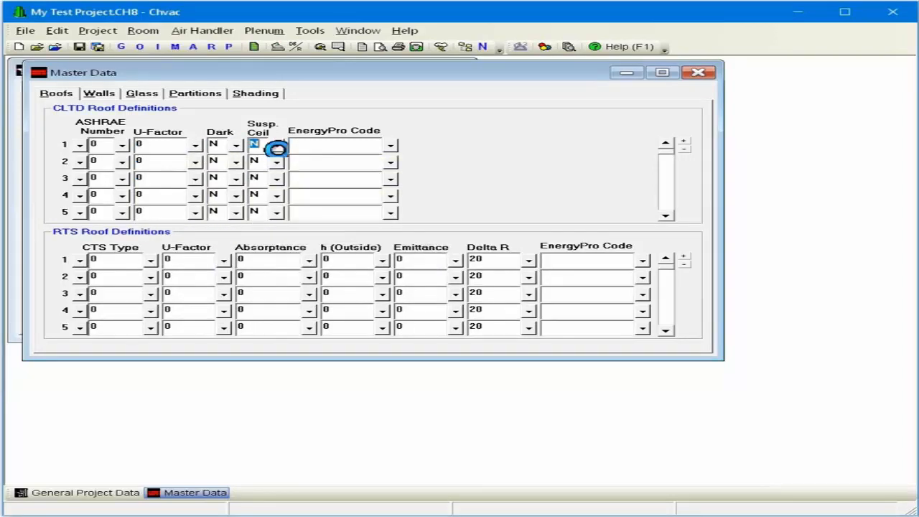
click(277, 147)
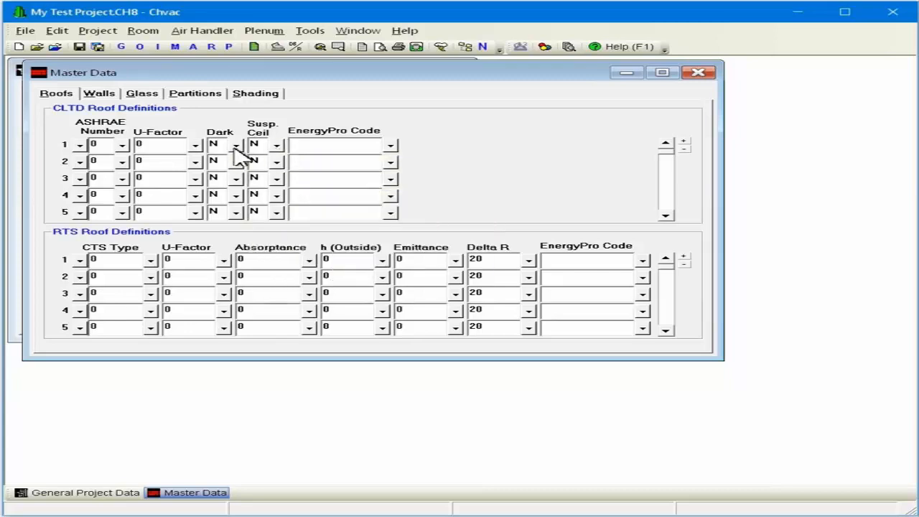
Define CLTD master roof 1 as a dark flat roof with suspended ceiling, 3" deck insulation, R-19 ceiling insulation and 6" lightweight concrete deck
click(80, 146)
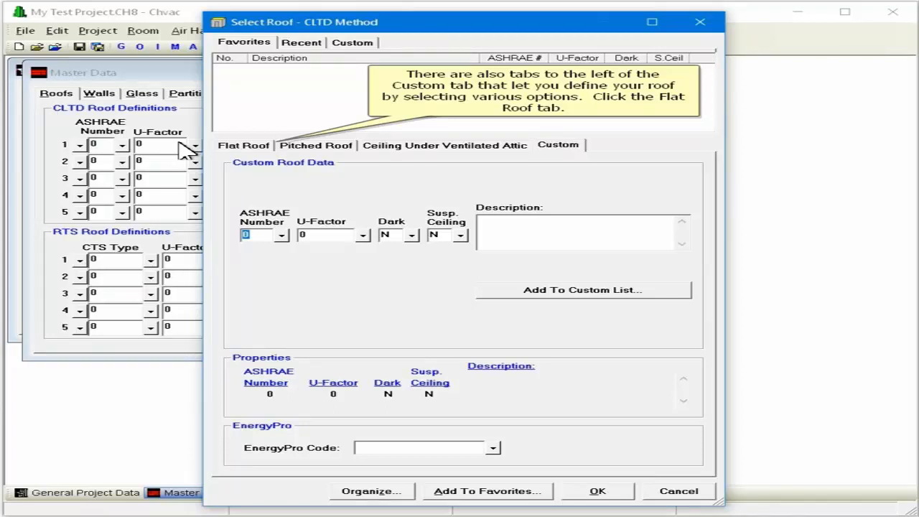
click(244, 147)
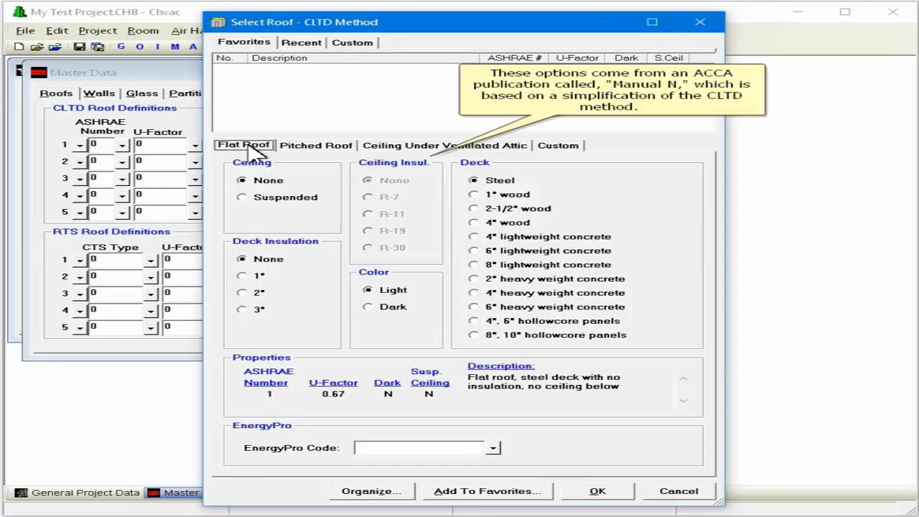
click(276, 203)
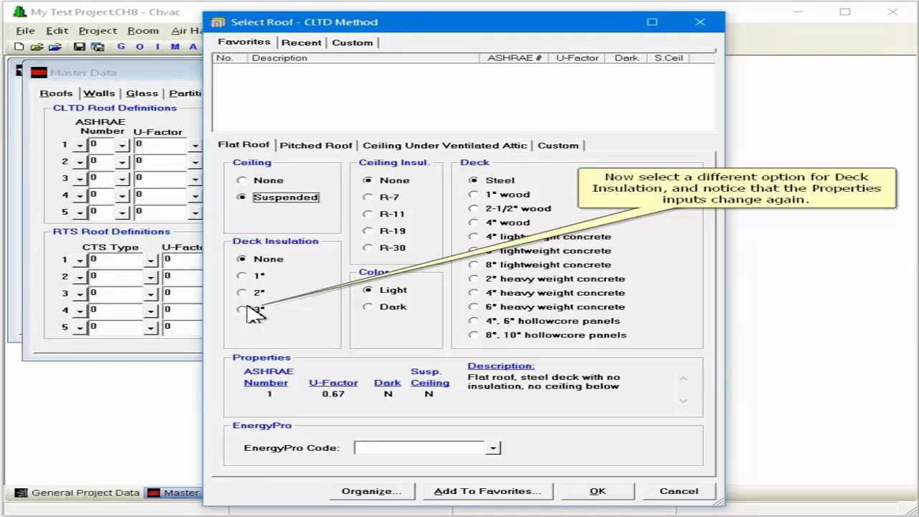
click(242, 309)
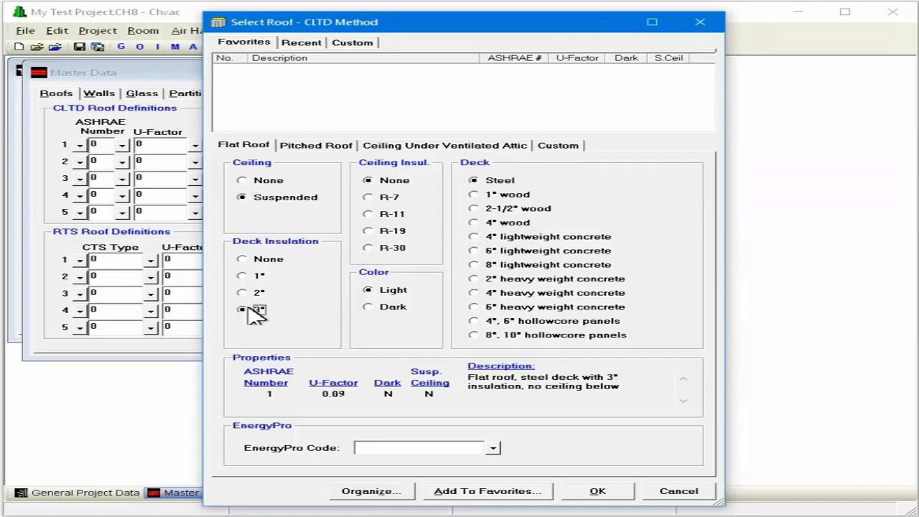
click(394, 233)
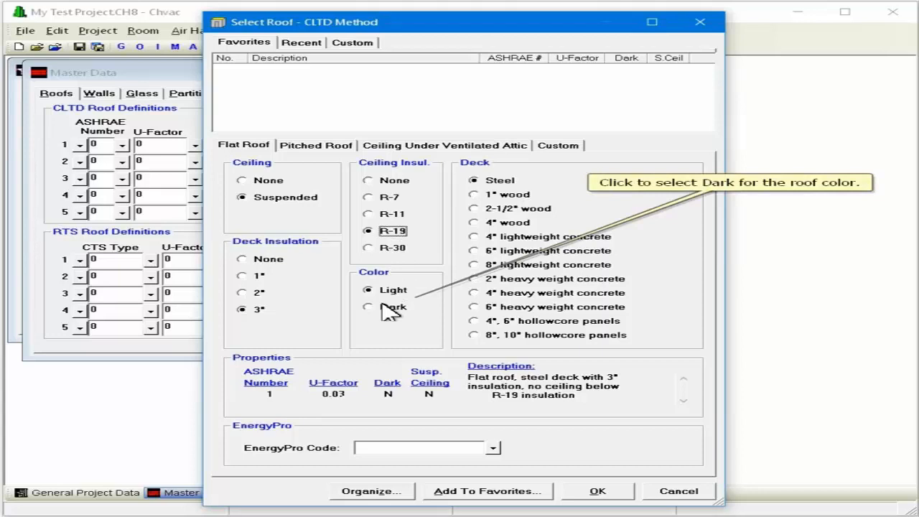
click(383, 308)
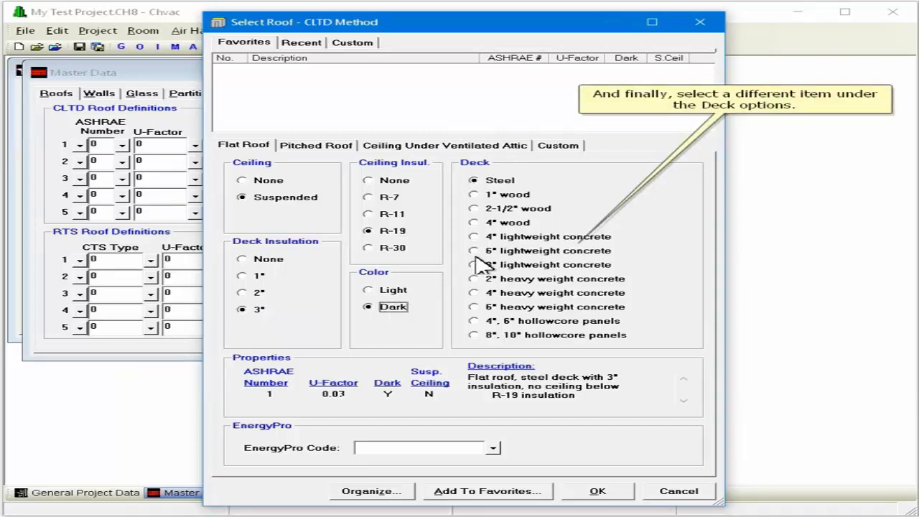
click(477, 251)
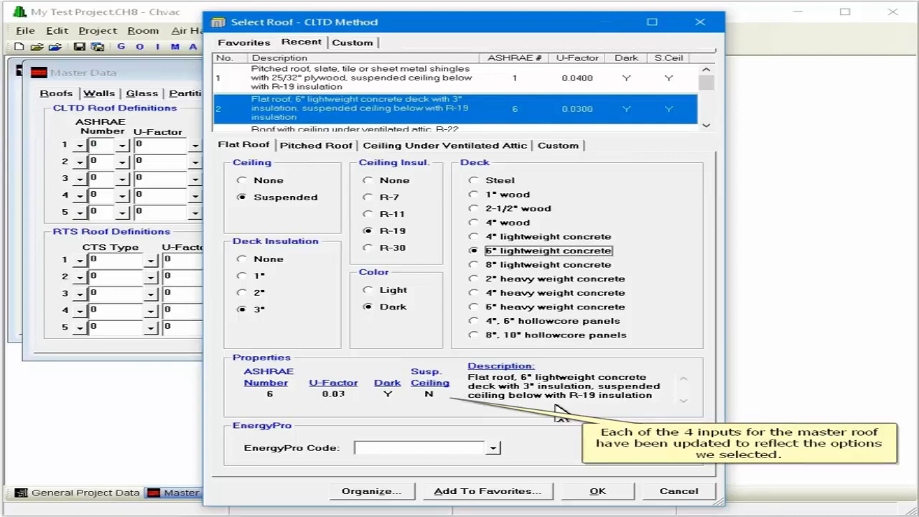
click(623, 493)
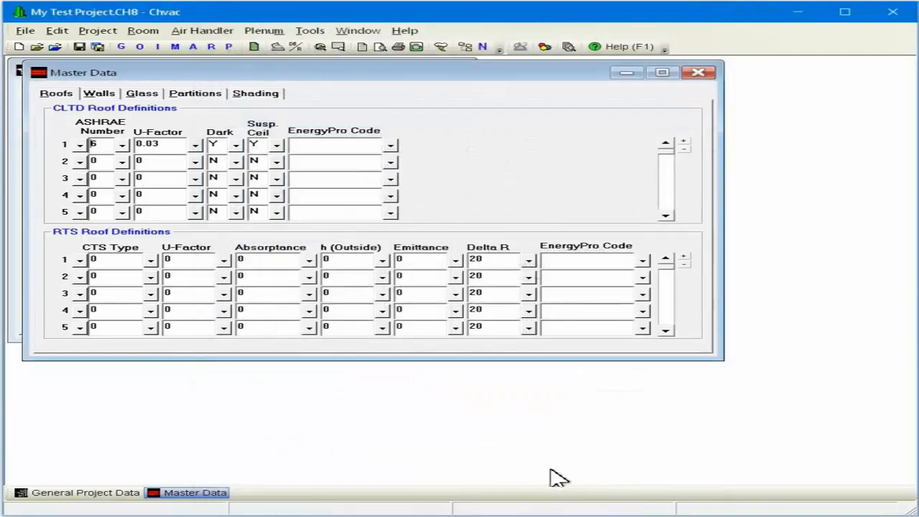
Open the room data and assign master roof 1 to the first roof row of room 1
click(211, 47)
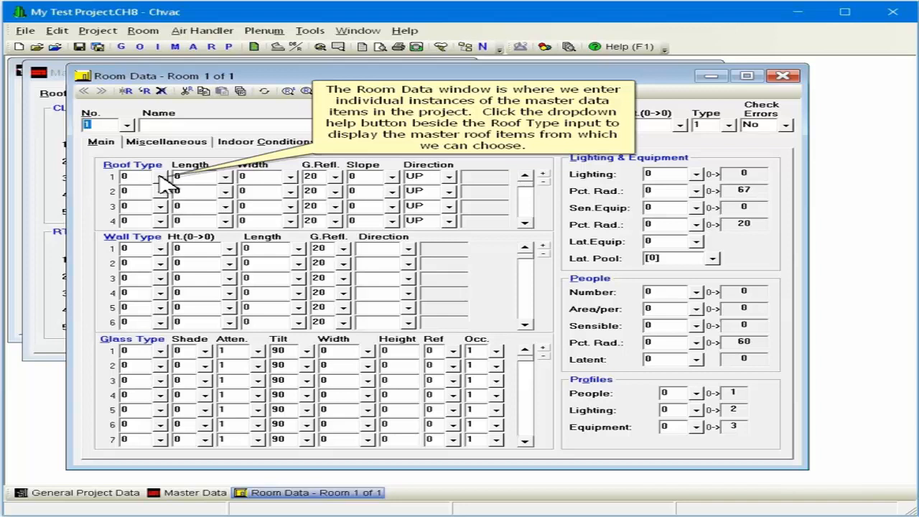
click(160, 177)
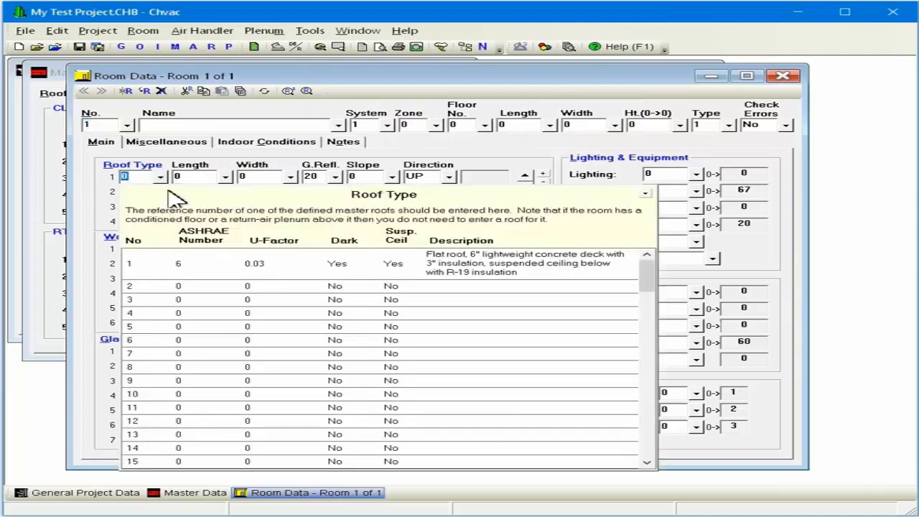
click(222, 264)
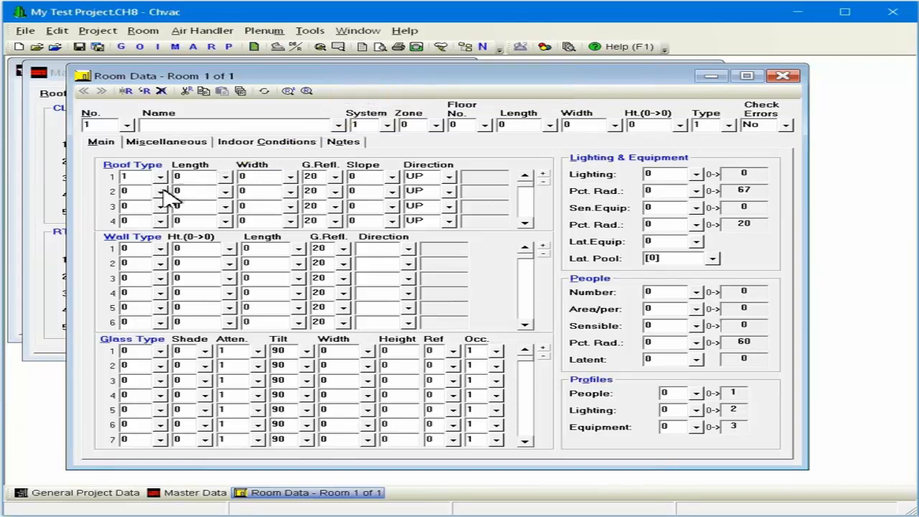
Assign roof type 2 to the room's second roof row and define it as a dark roof with ceiling under ventilated attic, R-22 insulation
click(160, 191)
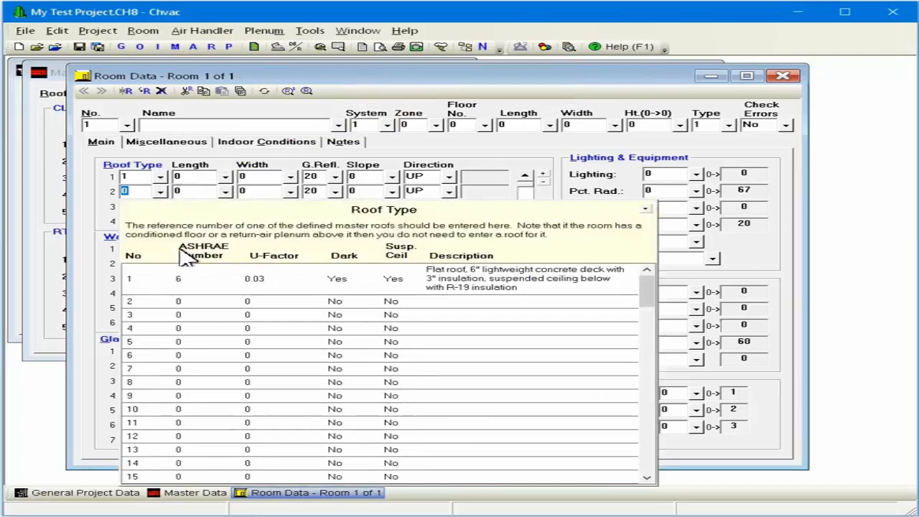
click(198, 302)
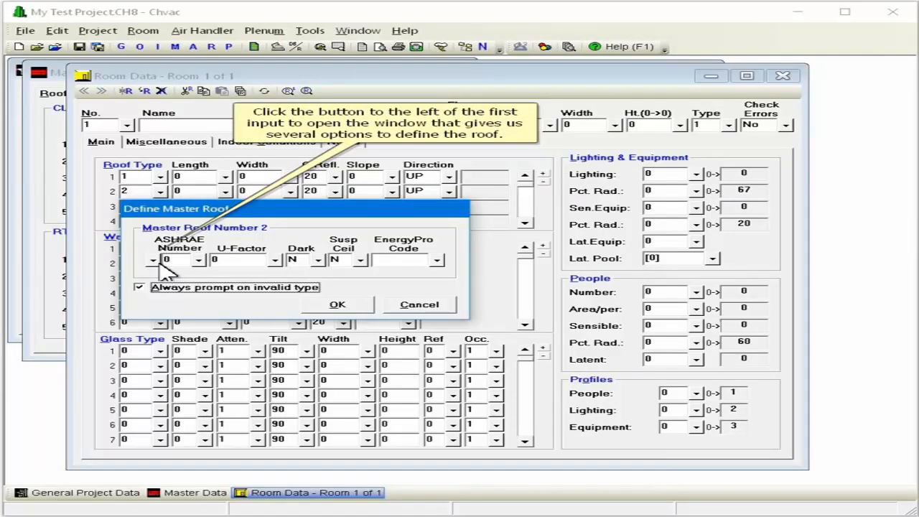
click(153, 260)
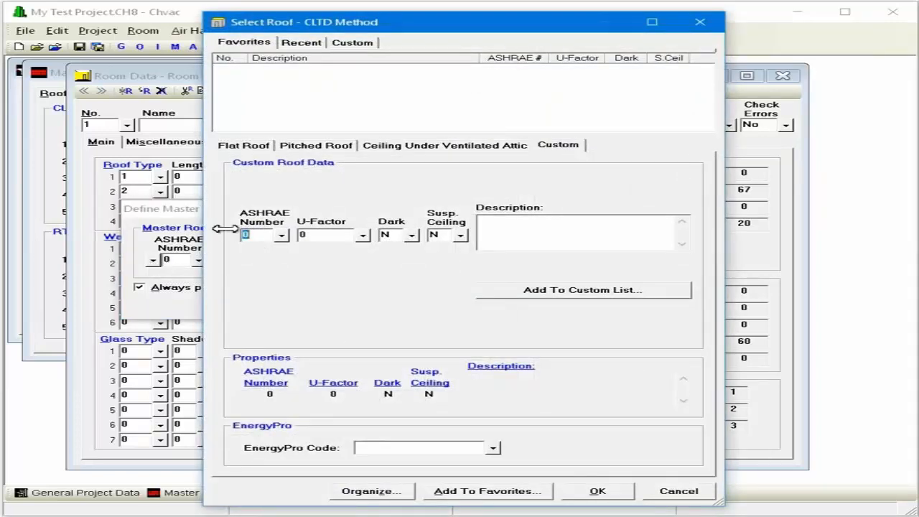
click(406, 146)
click(326, 260)
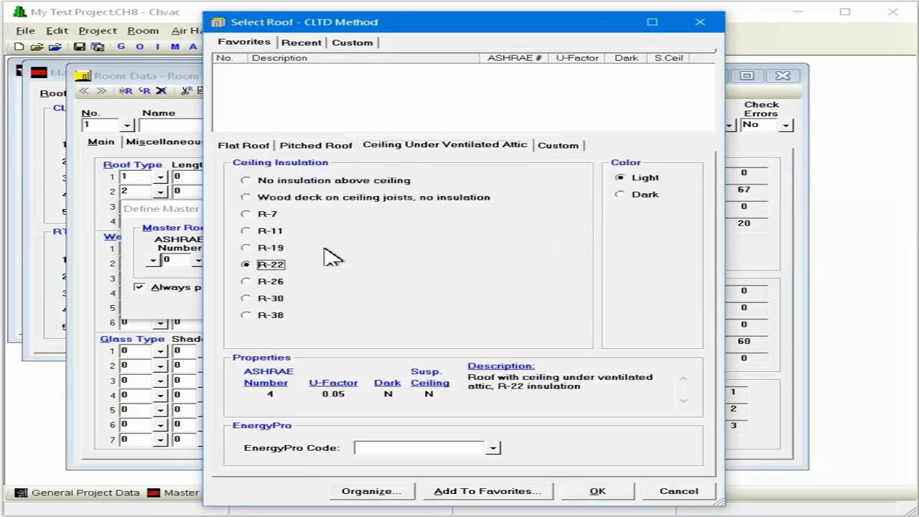
click(649, 196)
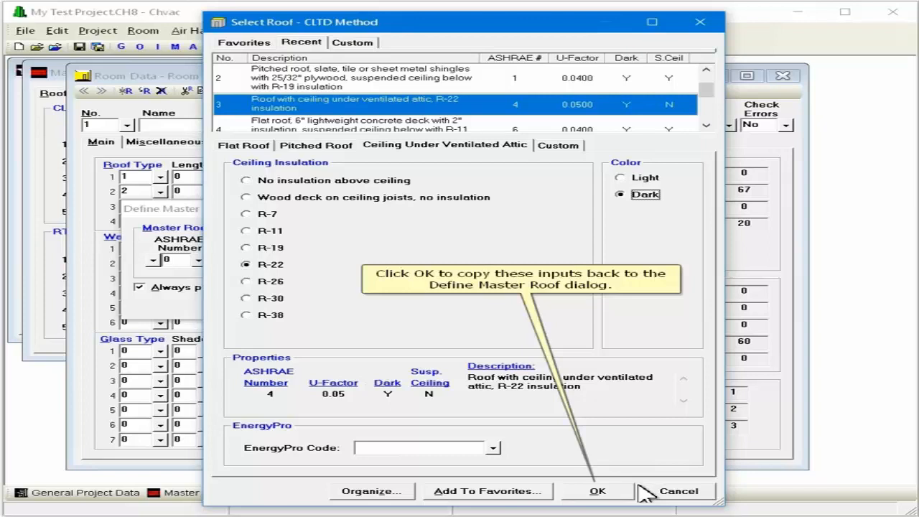
click(607, 493)
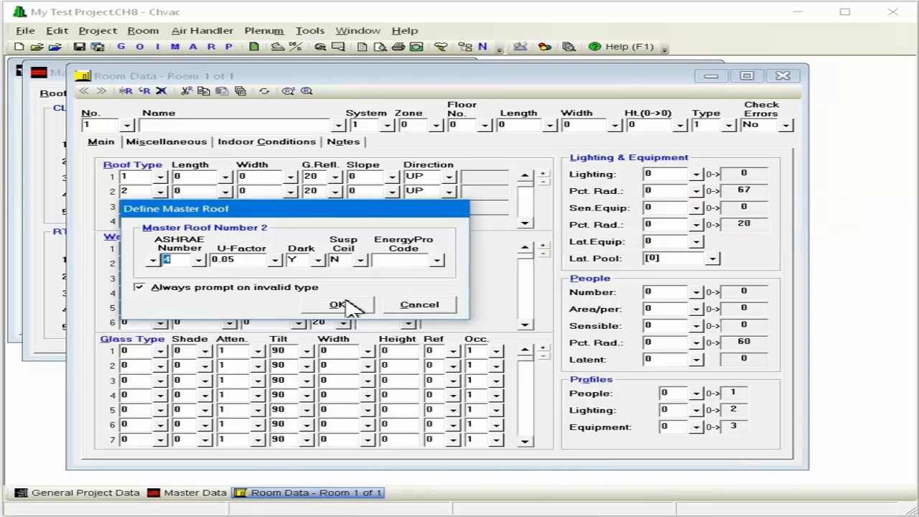
click(346, 307)
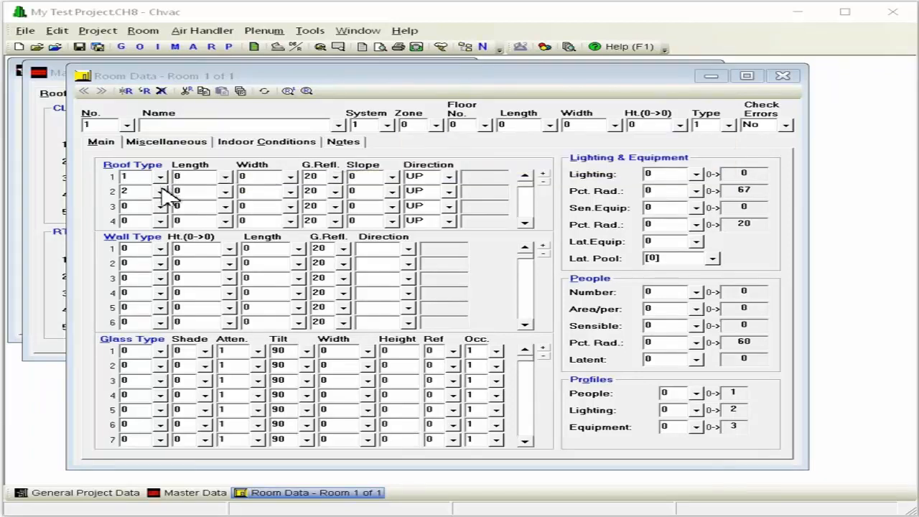
Check master roof 2 in the room's list of roof types and in the Master Data window
click(161, 191)
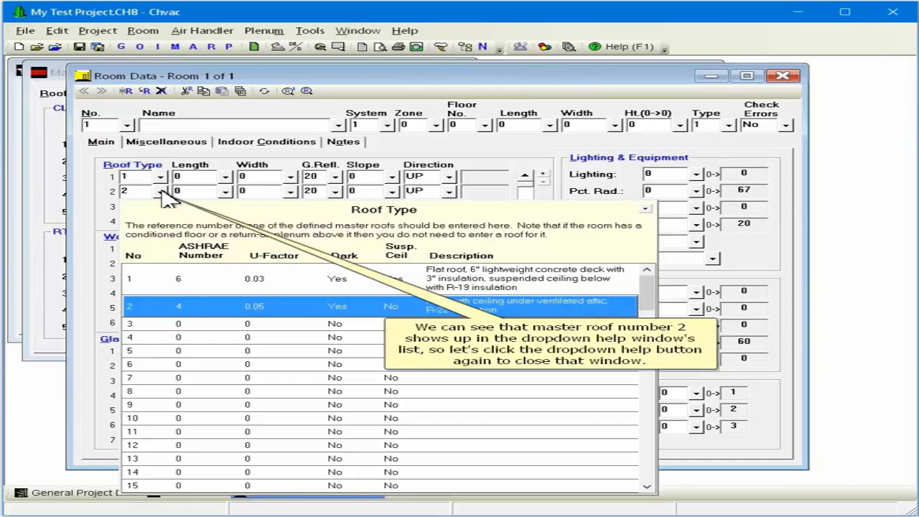
click(160, 191)
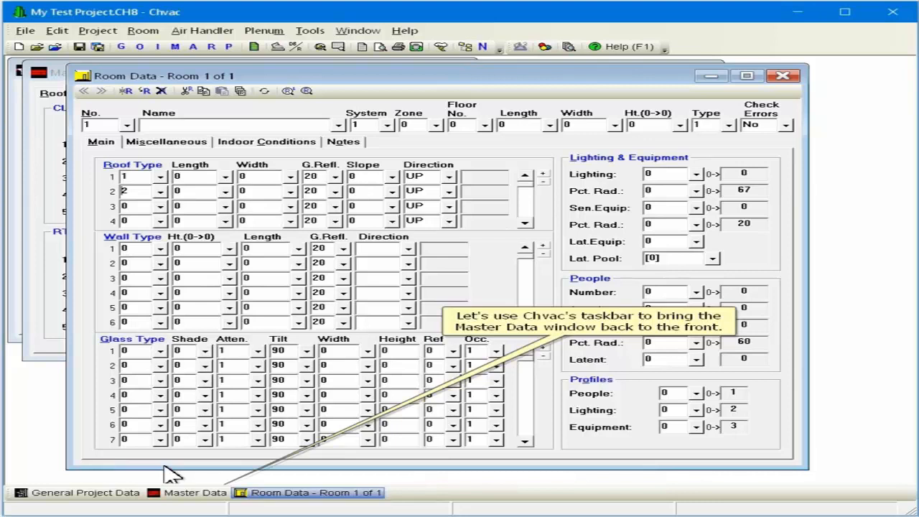
click(179, 493)
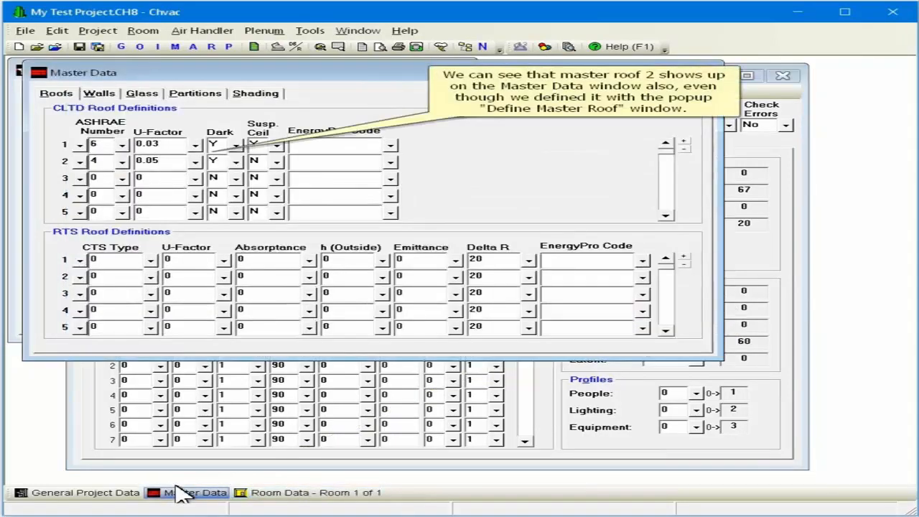